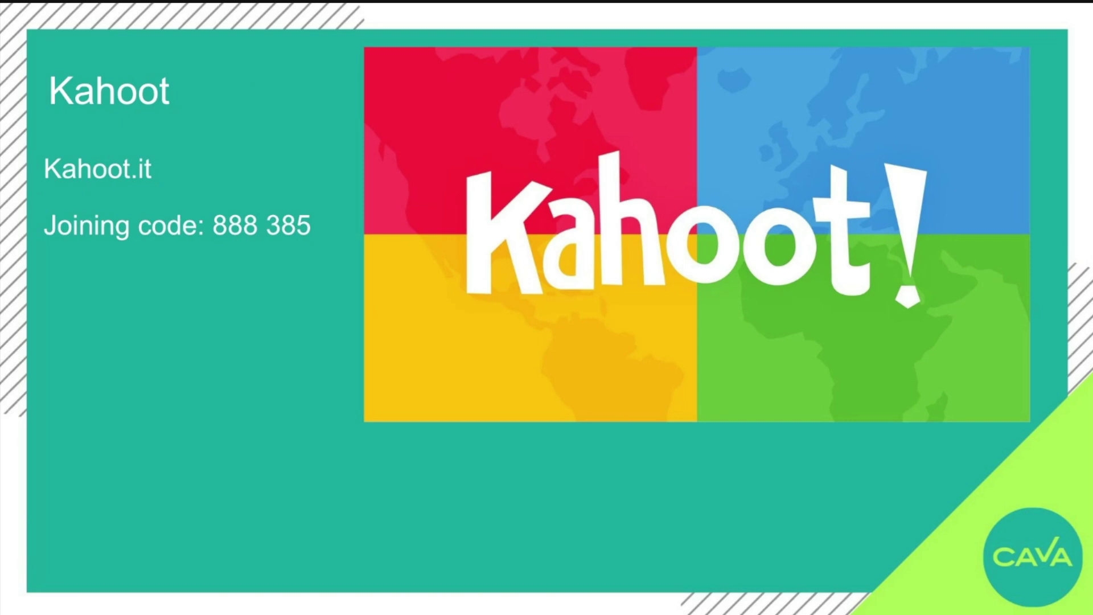
Switch from the slides to the example Shoemaking spreadsheet in Google Sheets and mark both mandatory units on the Ungraded sheet as CORE.
{"action": "key", "text": "Right"}
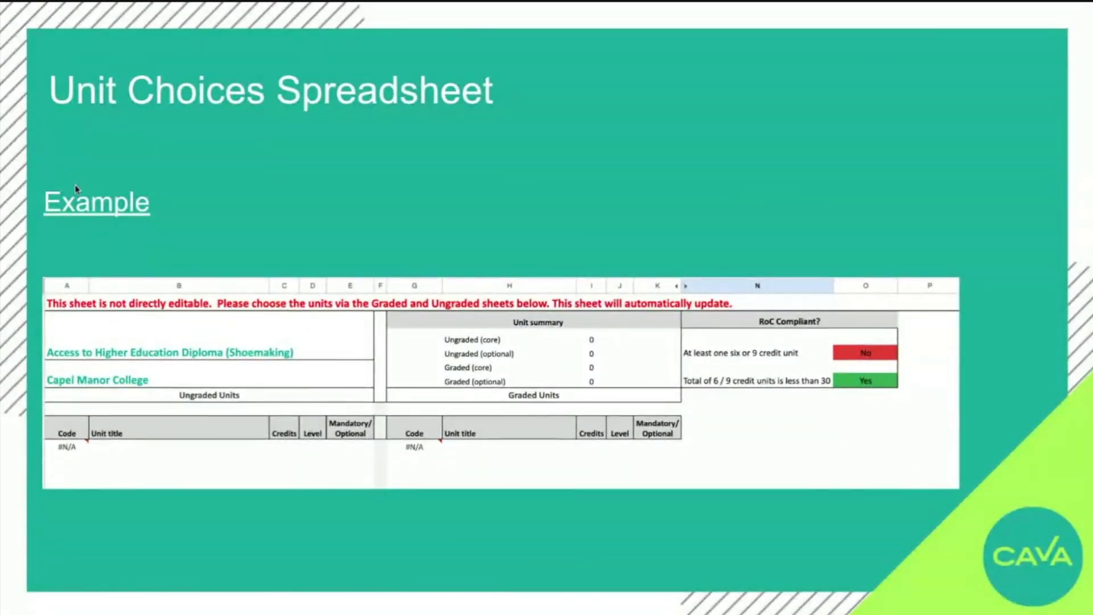
{"action": "key", "text": "alt+Tab"}
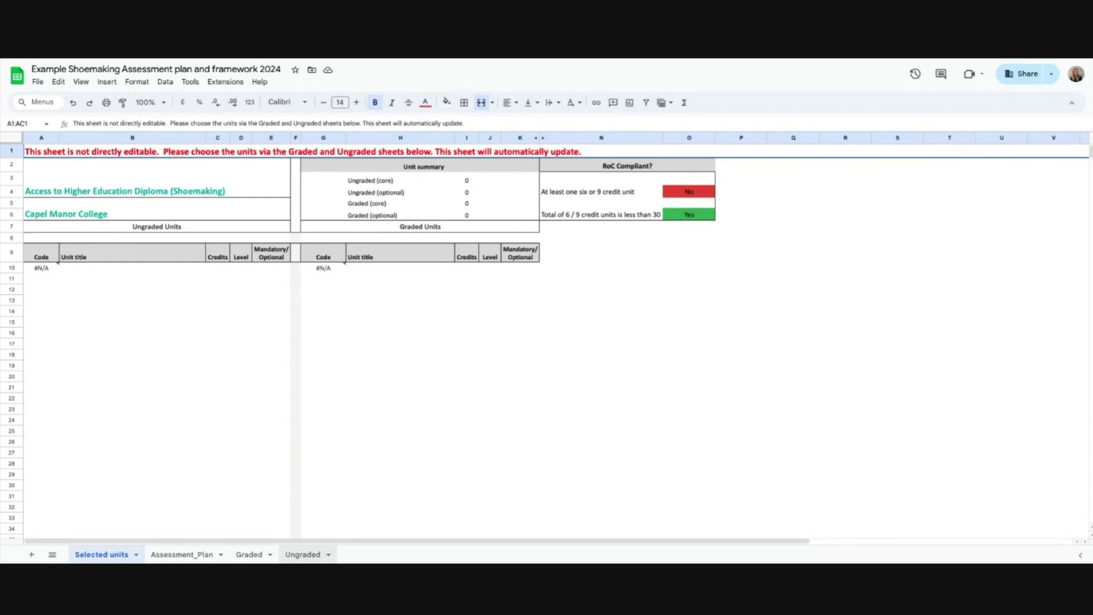
{"action": "left_click", "coordinate": [303, 554]}
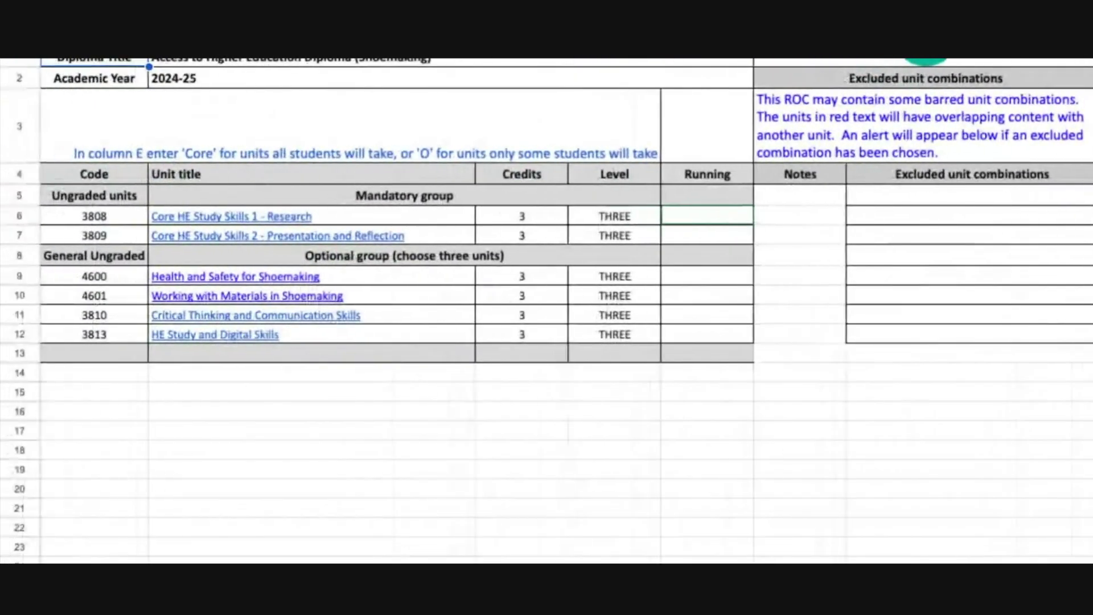
{"action": "left_click", "coordinate": [708, 216]}
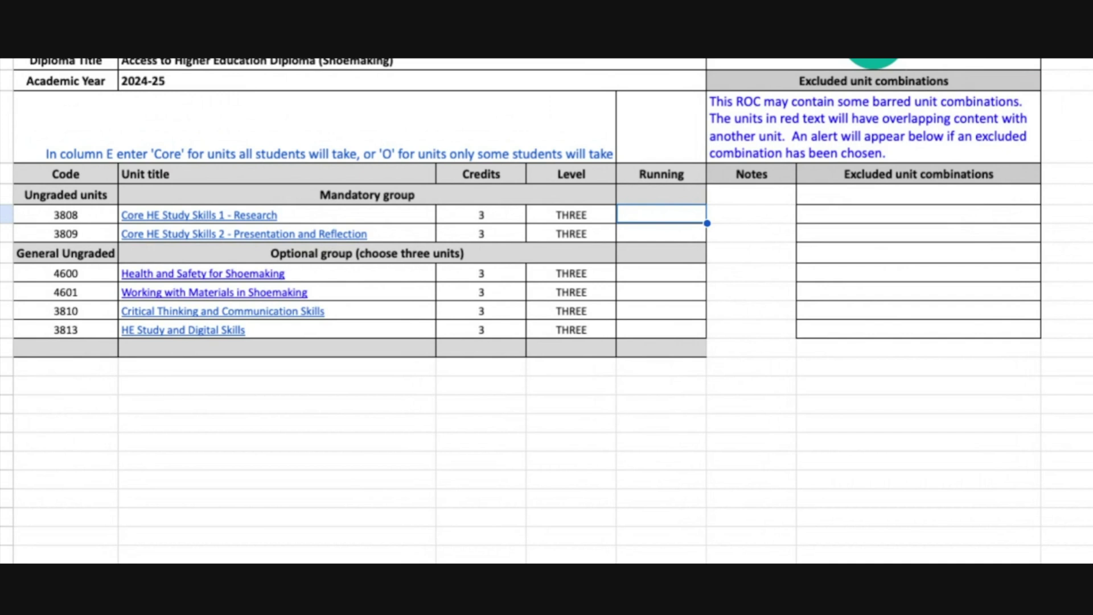
{"action": "key", "text": "Return"}
{"action": "type", "text": "COTR"}
{"action": "key", "text": "BackSpace"}
{"action": "key", "text": "BackSpace"}
{"action": "type", "text": "RE"}
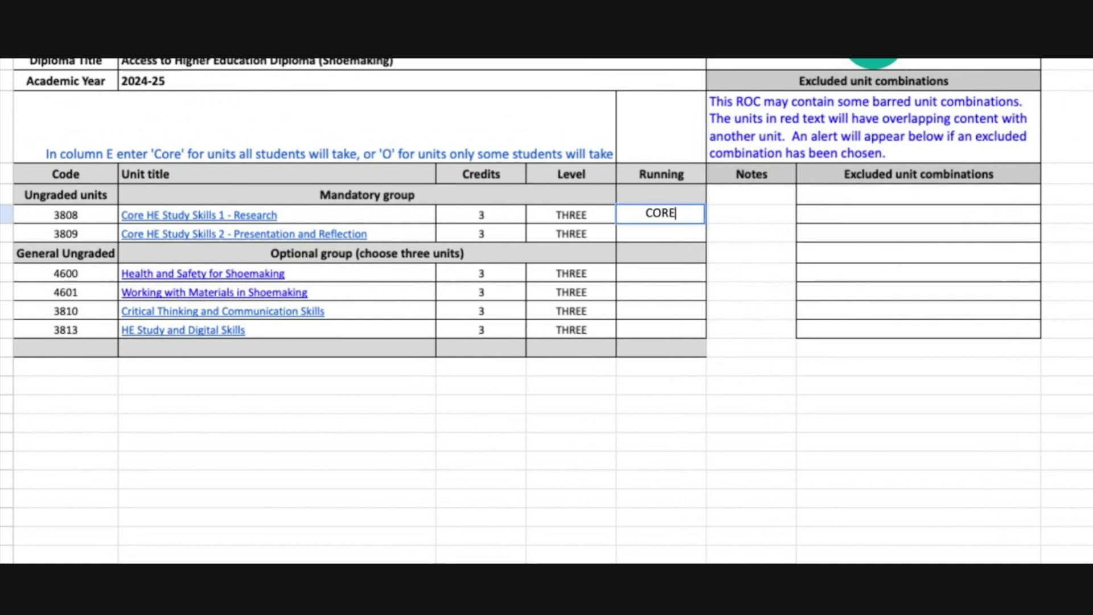
{"action": "key", "text": "Return"}
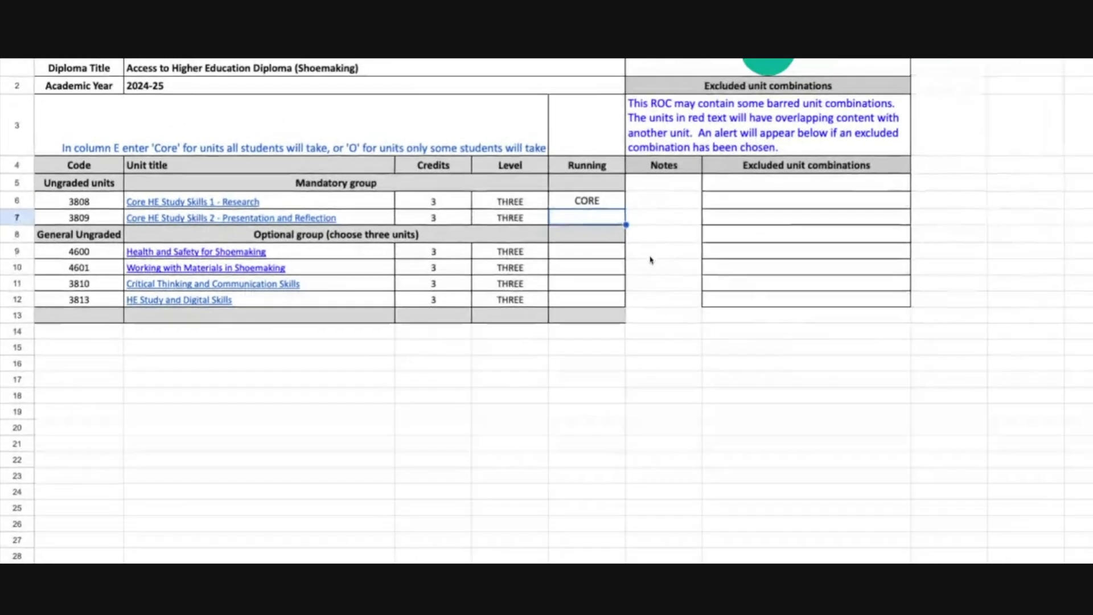
{"action": "type", "text": "CORE"}
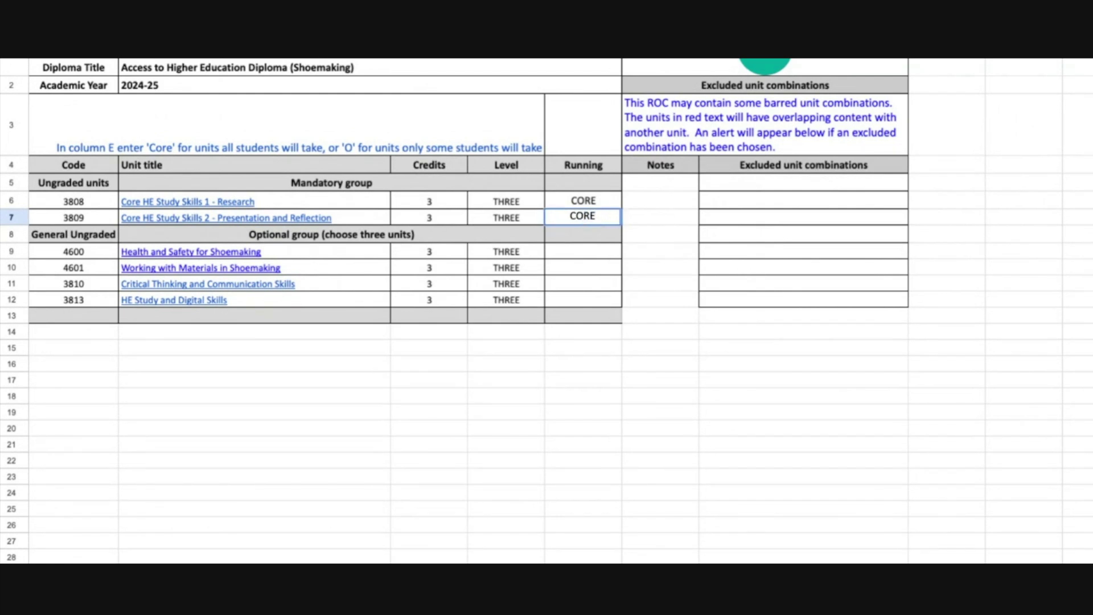
{"action": "key", "text": "Return"}
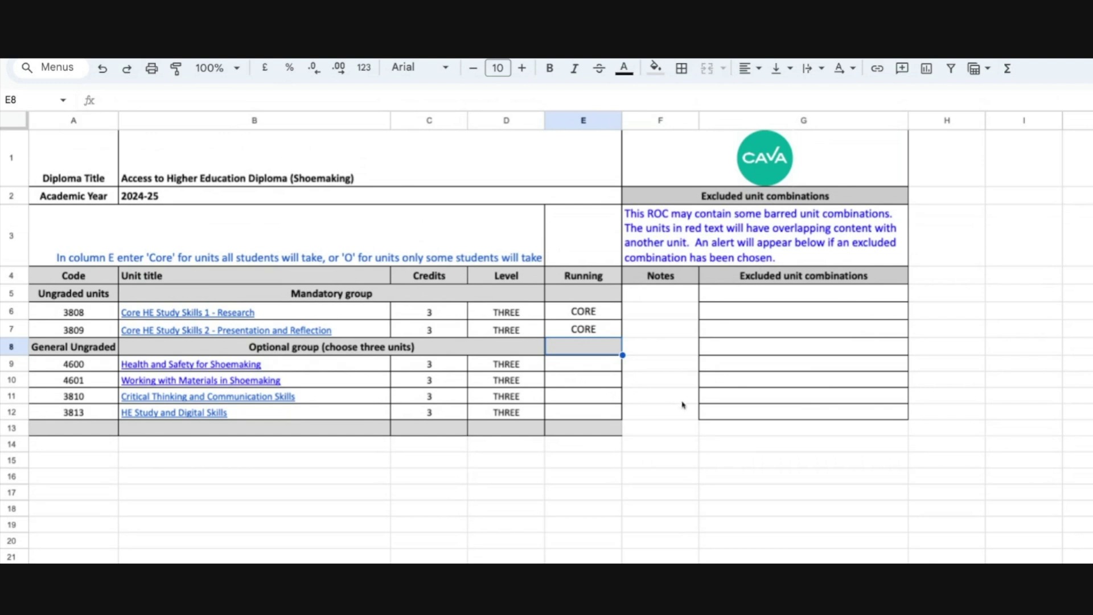
Mark HE Study and Digital Skills, Health and Safety for Shoemaking, and Working with Materials in Shoemaking as CORE in the optional group.
{"action": "left_click", "coordinate": [586, 415]}
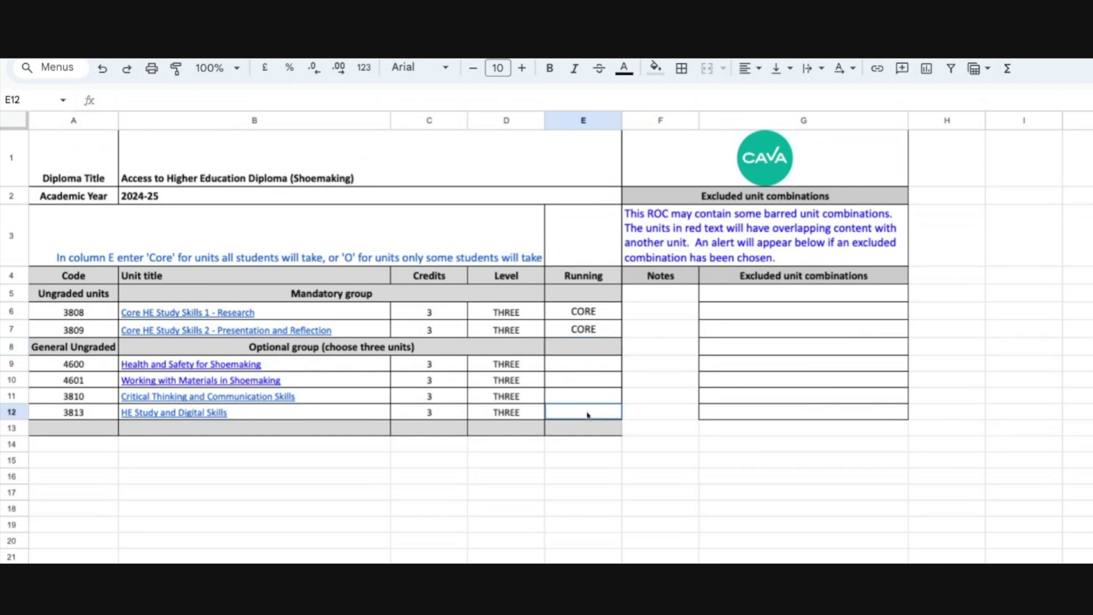
{"action": "type", "text": "CORE"}
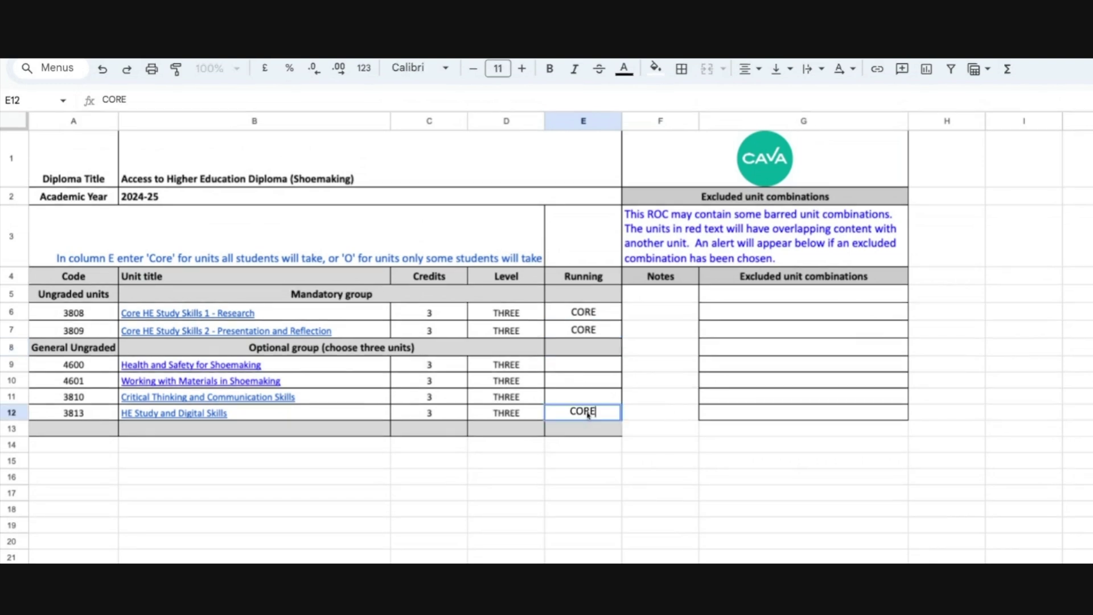
{"action": "left_click", "coordinate": [614, 467]}
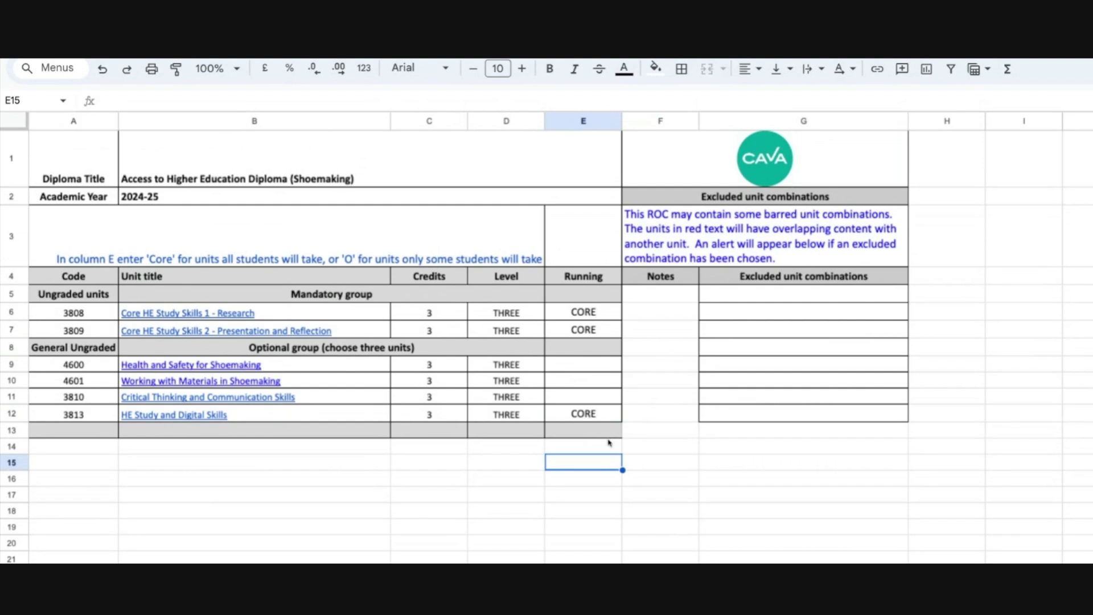
{"action": "left_click", "coordinate": [594, 368]}
{"action": "type", "text": "CORE"}
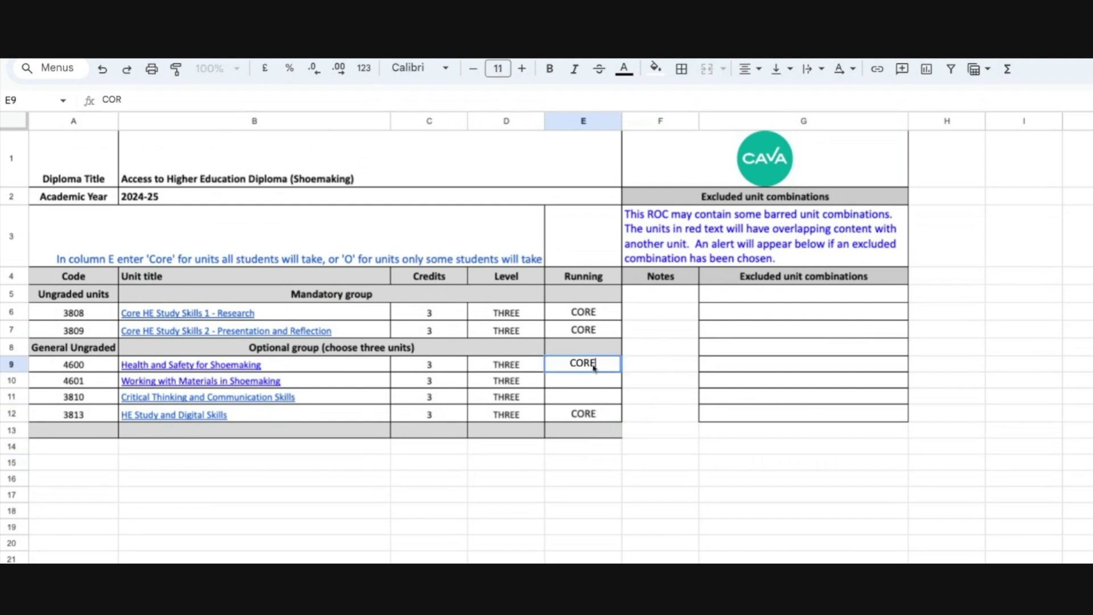
{"action": "key", "text": "Return"}
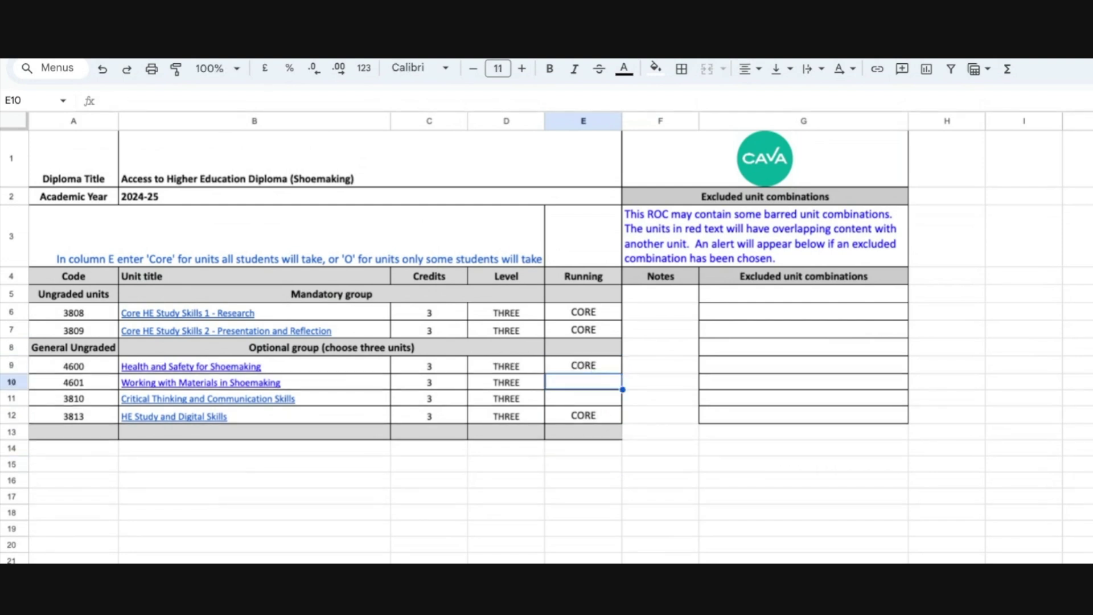
{"action": "type", "text": "CORE"}
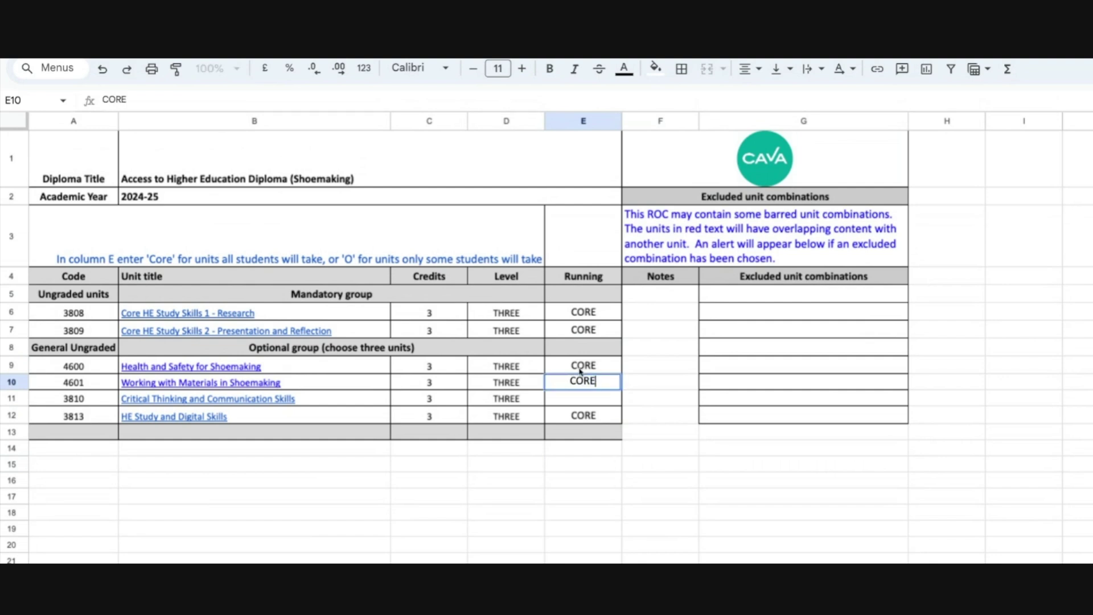
{"action": "key", "text": "Return"}
{"action": "left_click", "coordinate": [481, 453]}
{"action": "scroll", "coordinate": [480, 456], "scroll_direction": "down", "scroll_amount": 1}
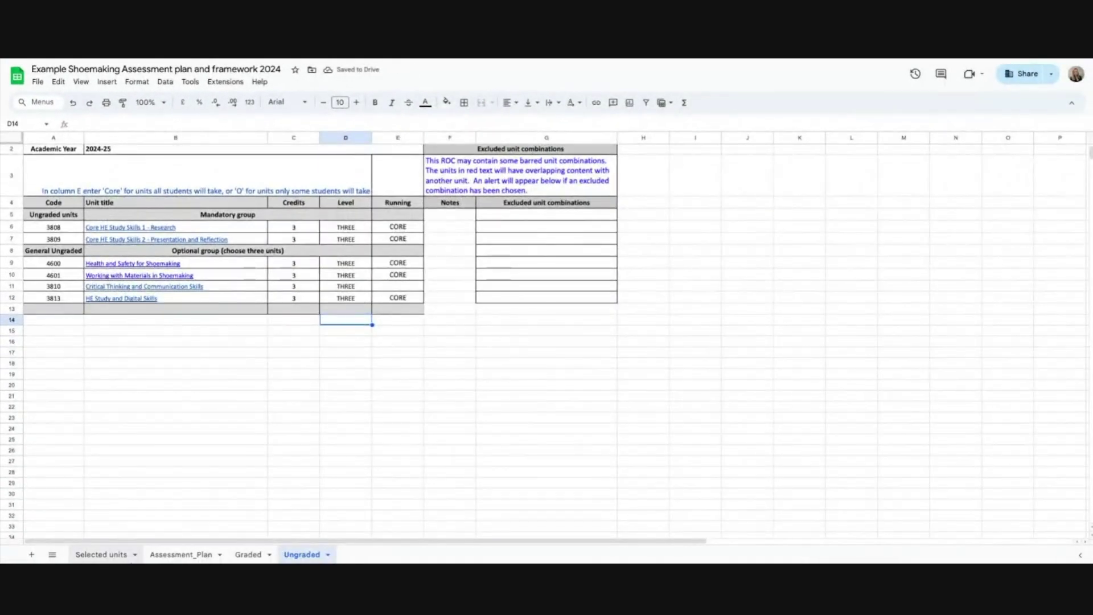
Review the ungraded choices on the Selected units sheet and examine its two RoC compliance checks.
{"action": "left_click", "coordinate": [116, 557]}
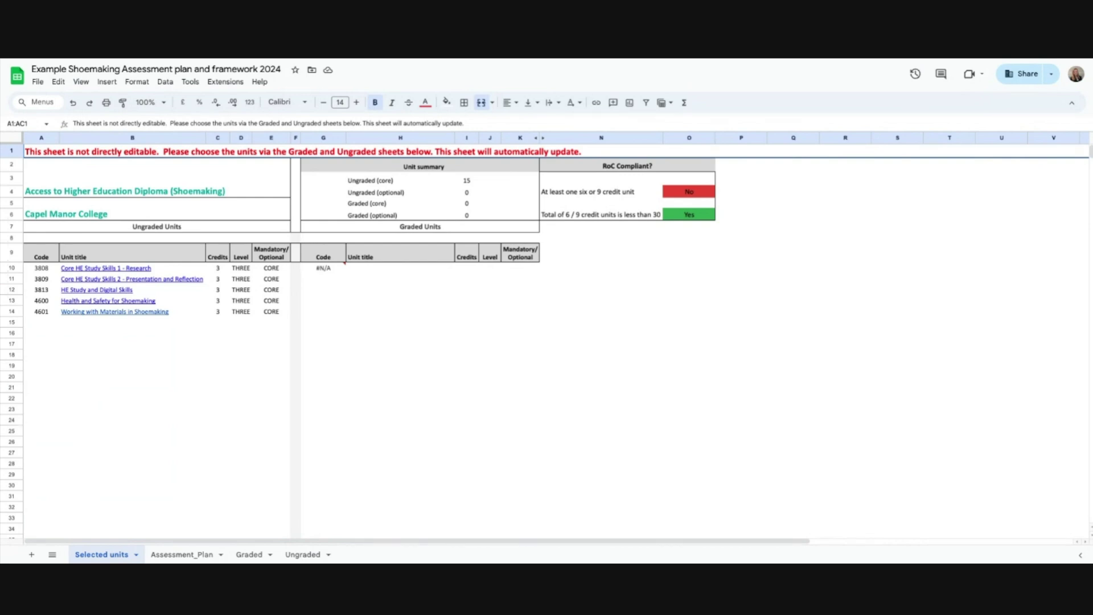
{"action": "left_click", "coordinate": [625, 204]}
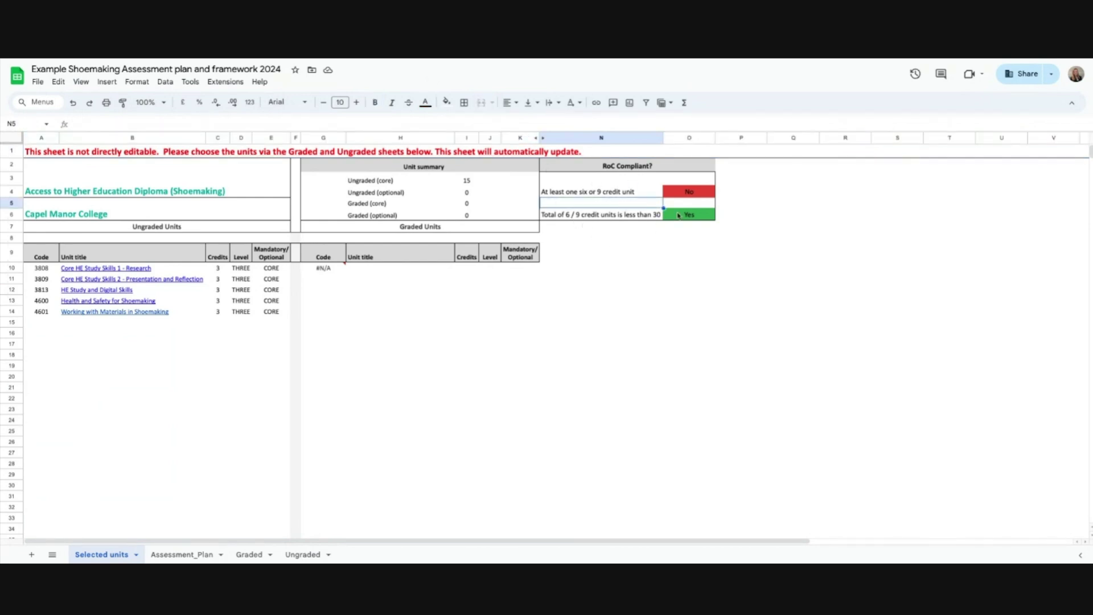
{"action": "left_click", "coordinate": [707, 194]}
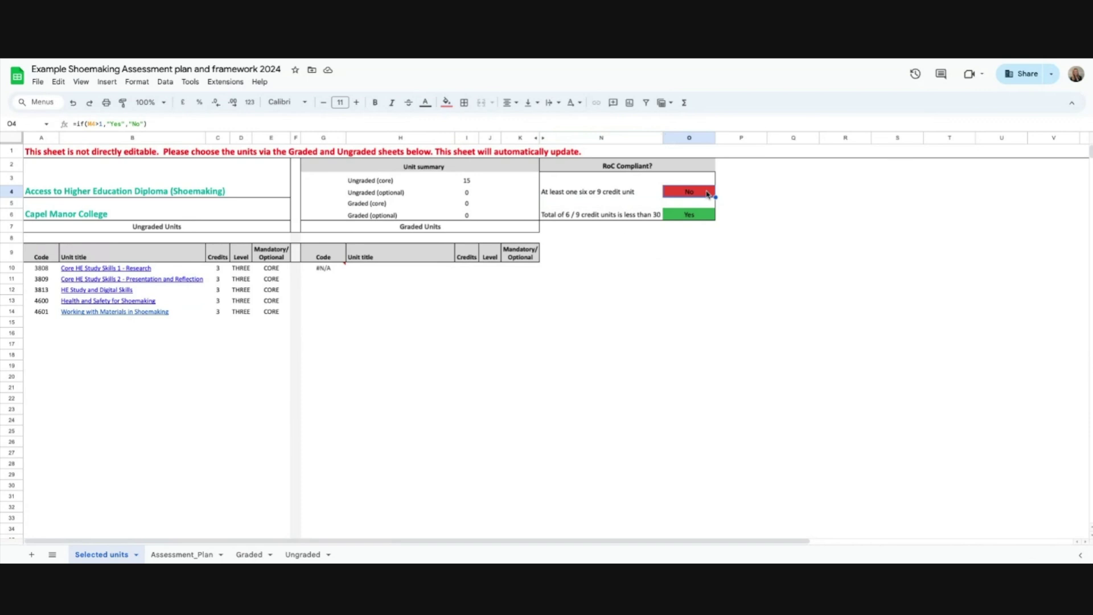
{"action": "left_click", "coordinate": [641, 205]}
{"action": "left_click", "coordinate": [642, 219]}
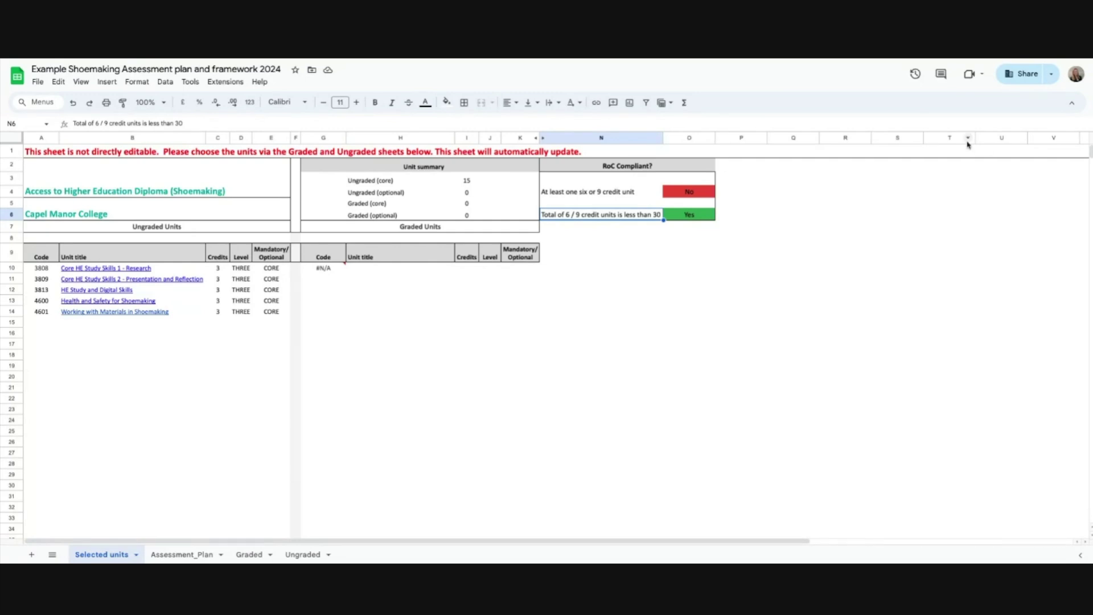
On the Graded sheet, mark every mandatory unit from Shoemaking Techniques to Foot Anatomy as CORE in the Running column.
{"action": "left_click", "coordinate": [252, 556]}
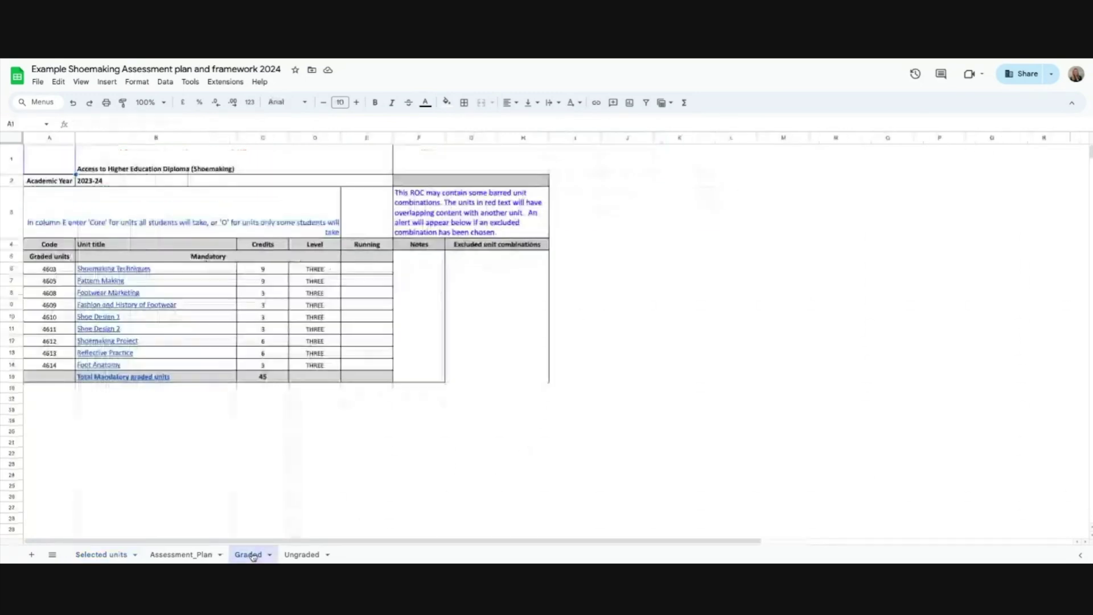
{"action": "left_click", "coordinate": [361, 268]}
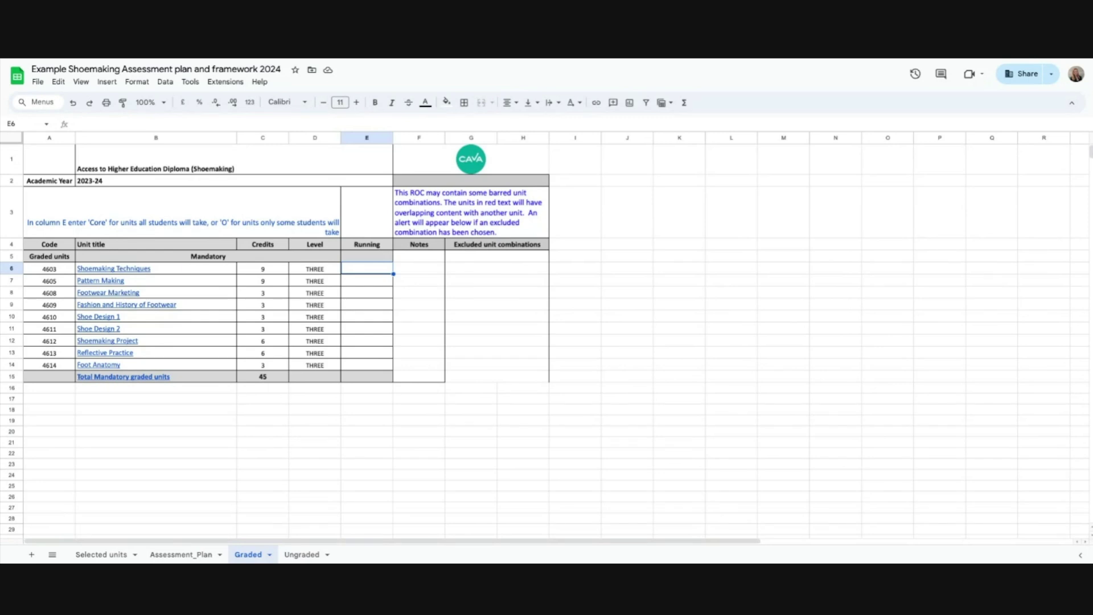
{"action": "type", "text": "CORE"}
{"action": "key", "text": "Return"}
{"action": "left_click", "coordinate": [377, 269]}
{"action": "left_click_drag", "start_coordinate": [394, 274], "coordinate": [399, 365]}
{"action": "left_click", "coordinate": [428, 398]}
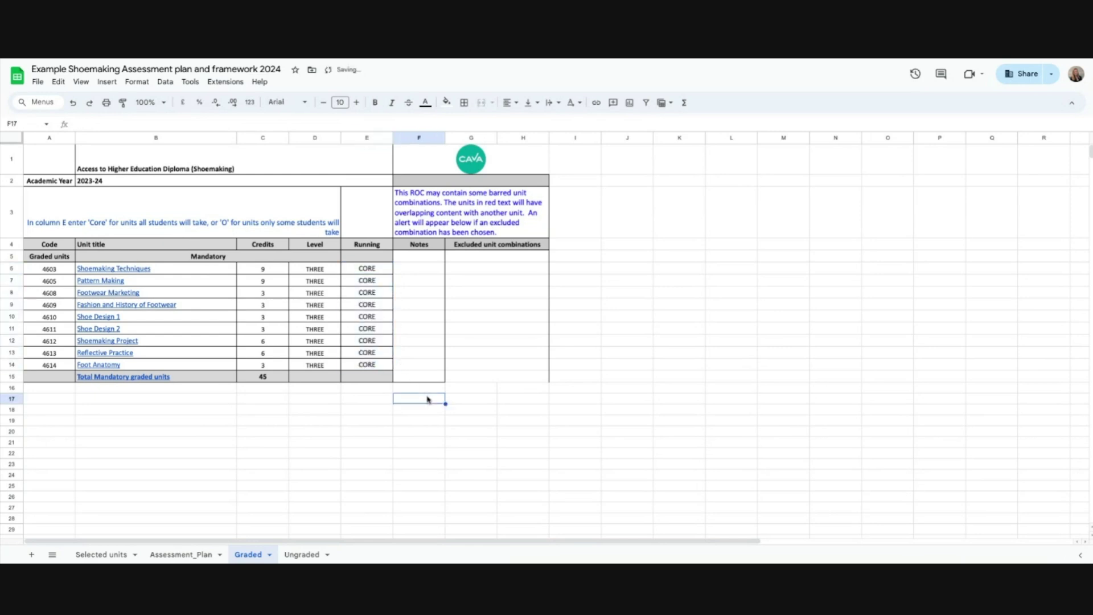
Review the Selected units and Assessment_Plan sheets, and return to the presentation at the slide on information to submit to CAVA.
{"action": "left_click", "coordinate": [105, 555]}
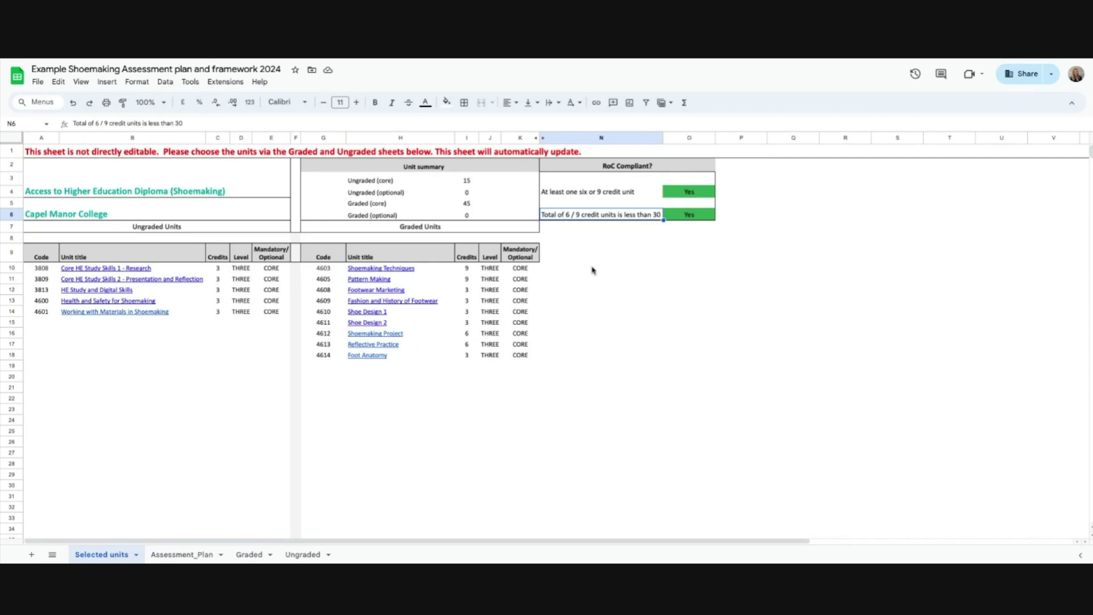
{"action": "left_click", "coordinate": [174, 555]}
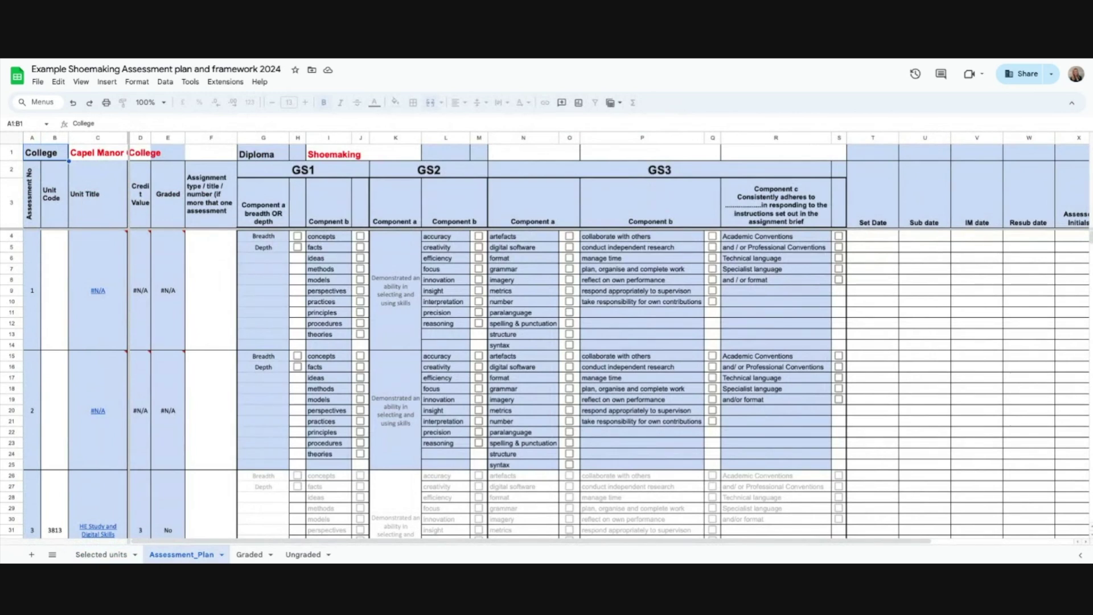
{"action": "left_click", "coordinate": [114, 555]}
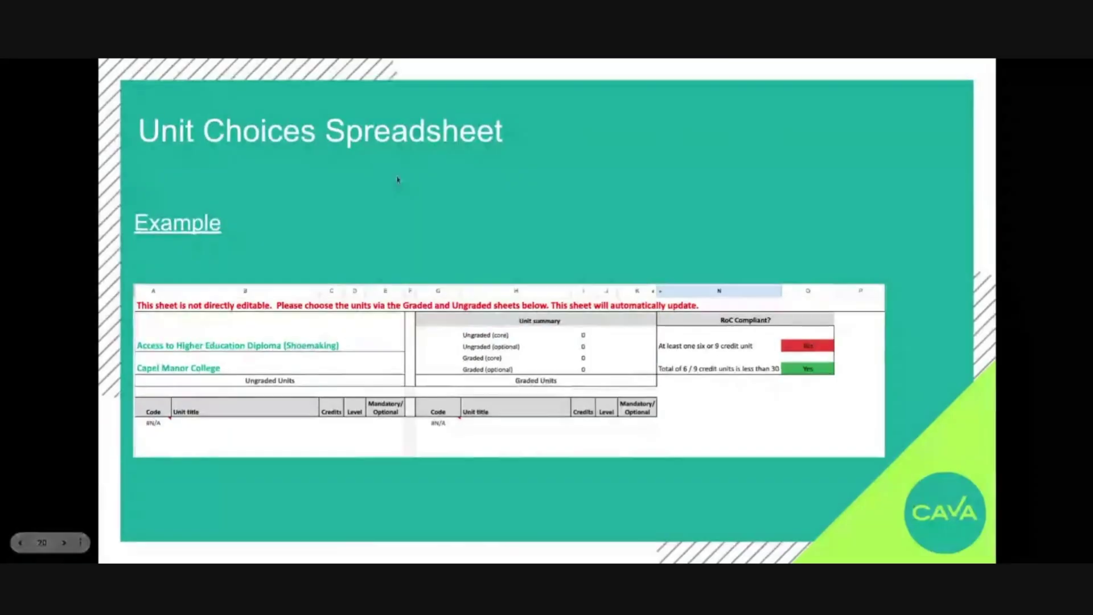
{"action": "key", "text": "Right"}
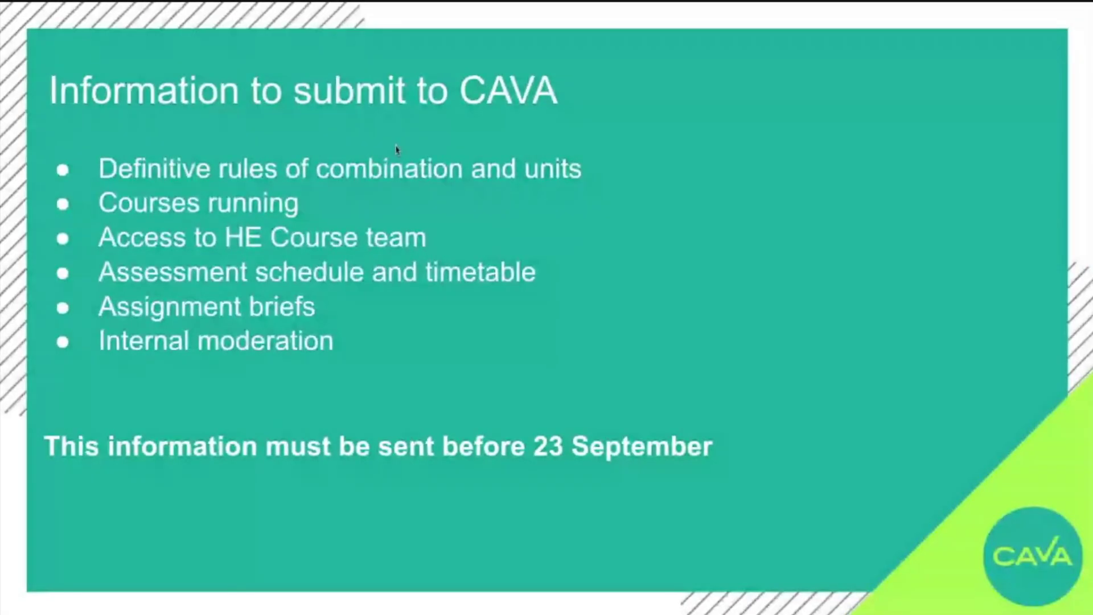